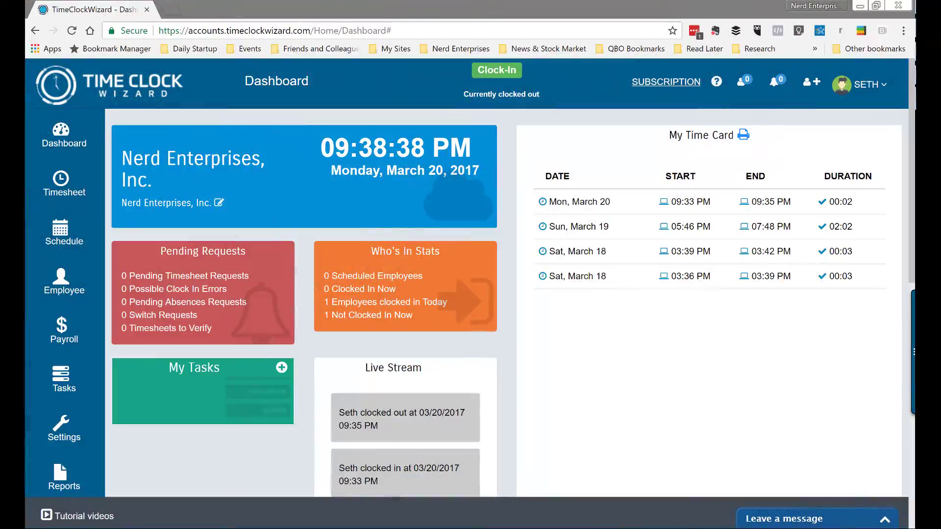
Clock in on the mirrored phone app under World Domination, then return to the web dashboard
click(457, 6)
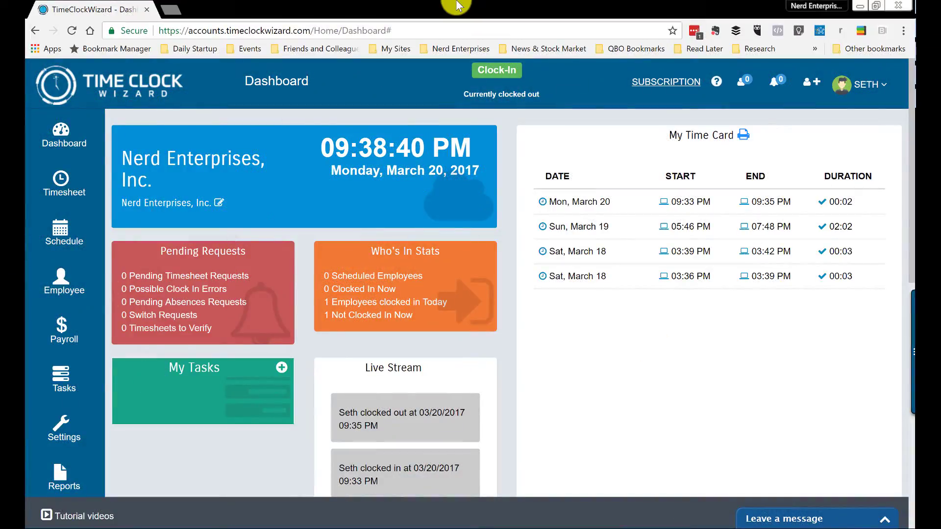
key(alt+Tab)
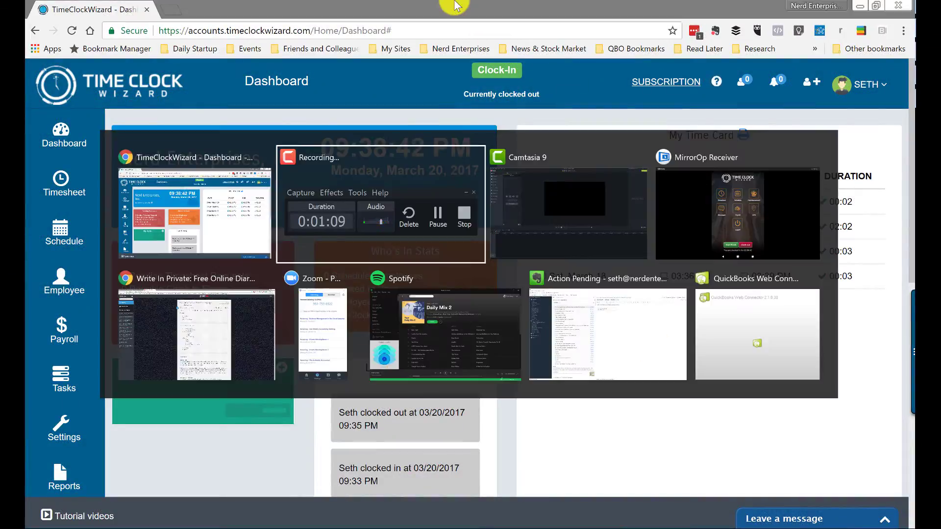
key(Tab)
key(Tab)
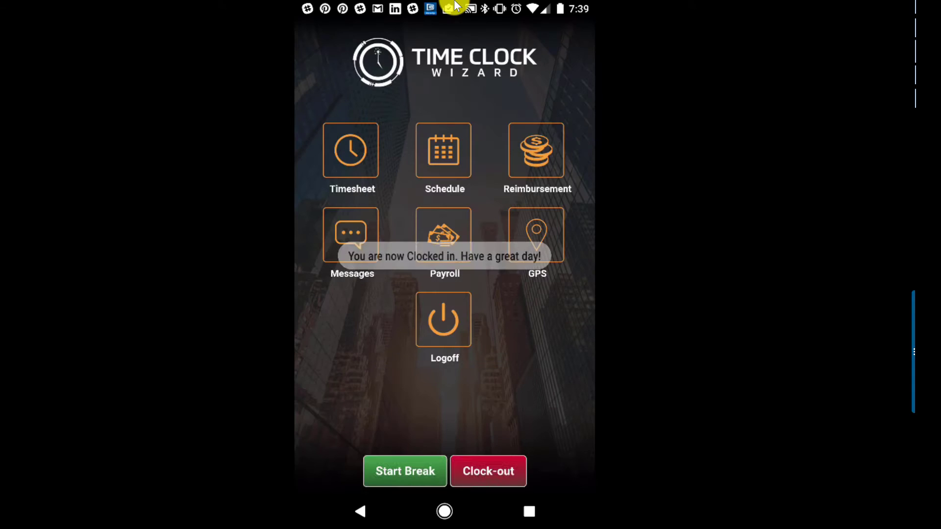
key(alt+Tab)
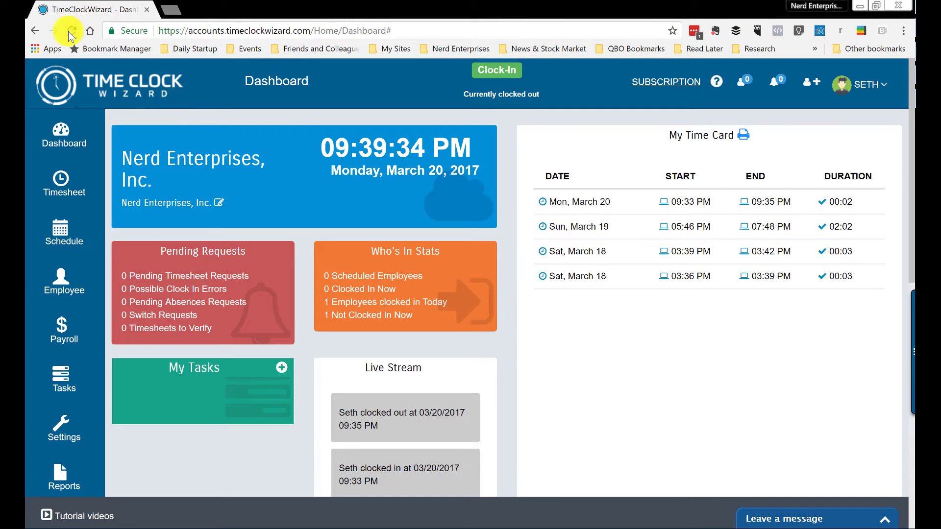
Reload the dashboard so the March 20 09:39 PM clock-in appears
click(72, 30)
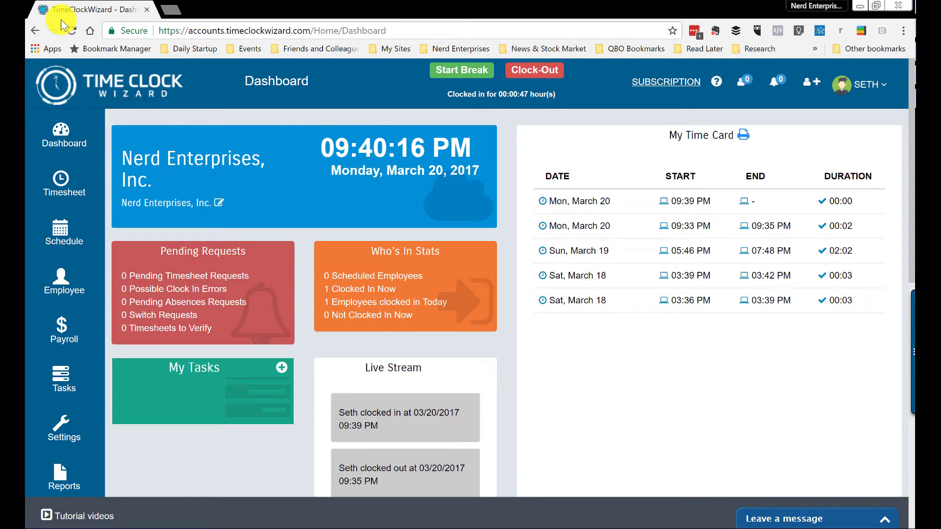
click(58, 331)
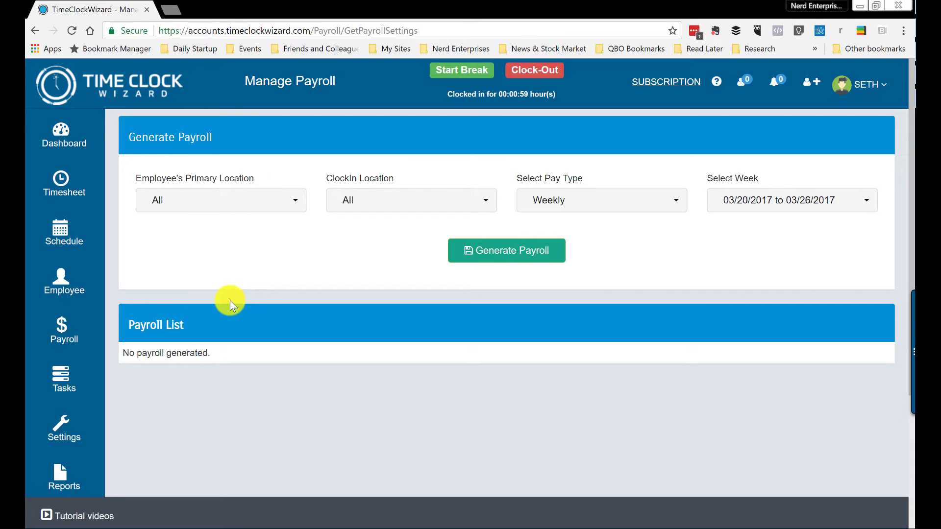
click(55, 133)
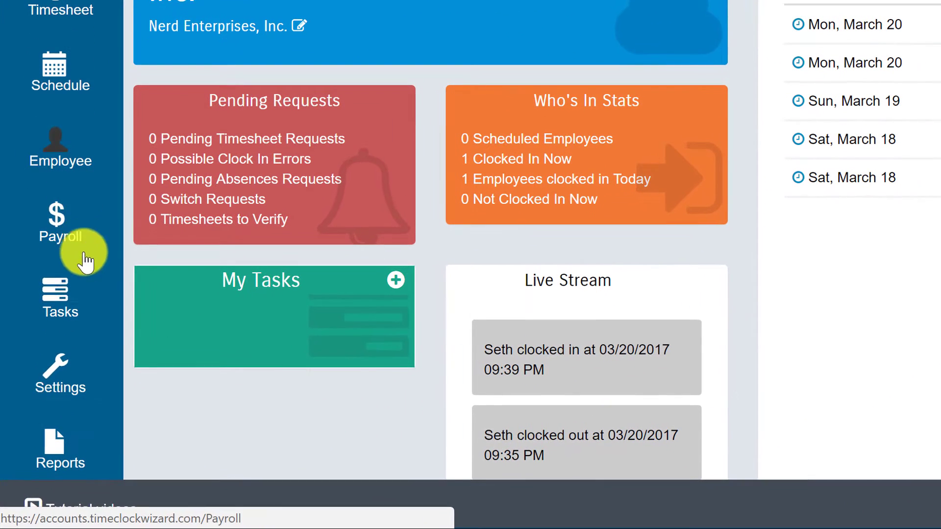
Open Business Settings and view the Jobs tab listing World Domination
mouse_move(47, 384)
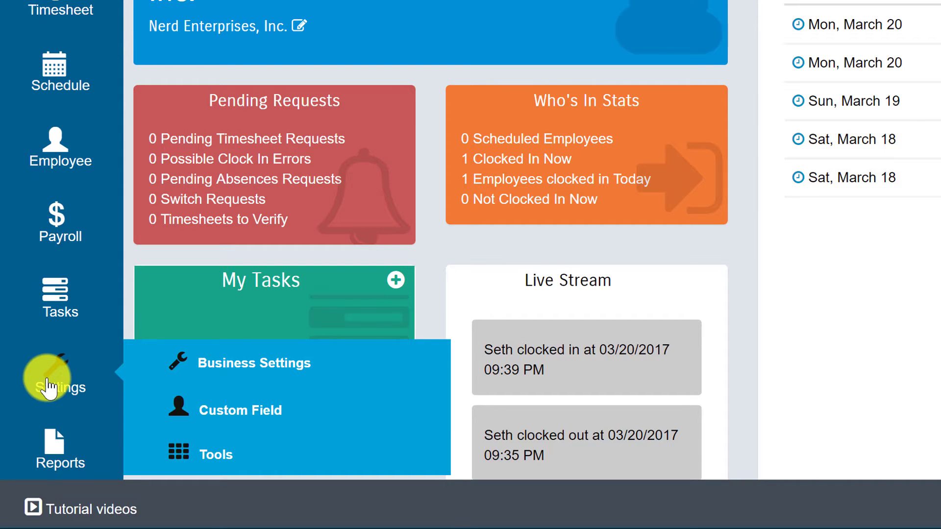
click(273, 378)
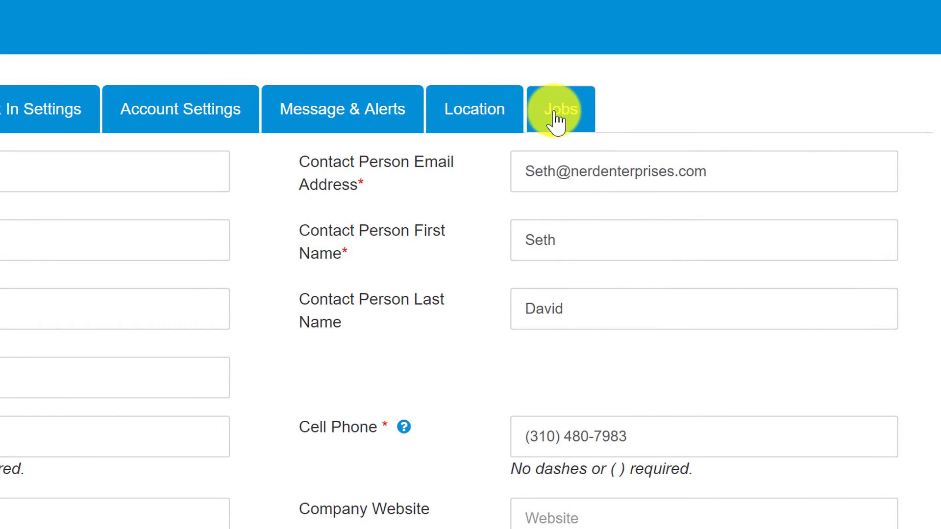
click(556, 120)
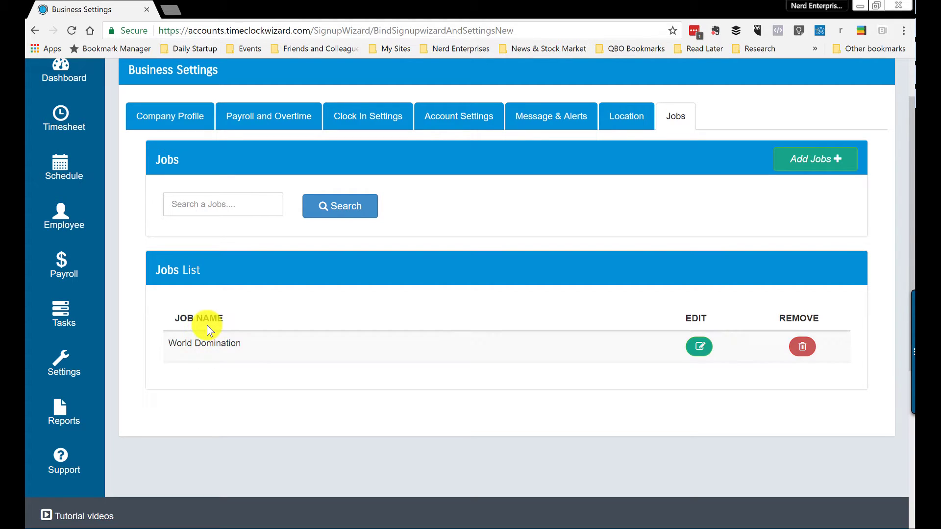
Make job selection Required at clock-in, keep location recording on Yes, and save
click(357, 117)
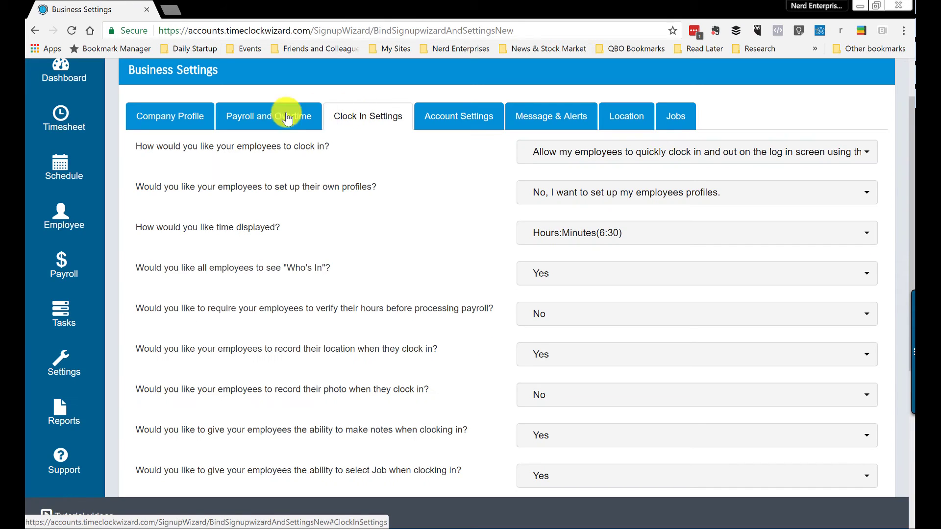
scroll(394, 294, down, 1)
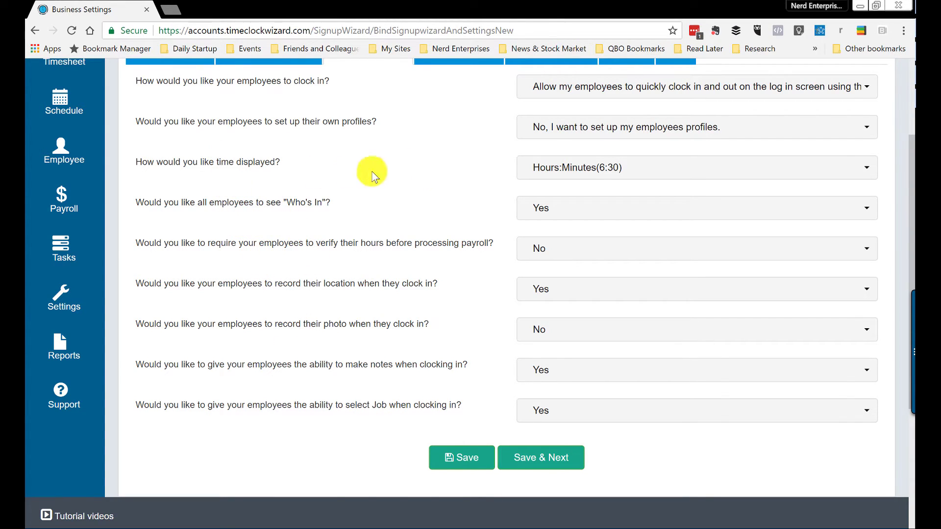
scroll(291, 205, up, 1)
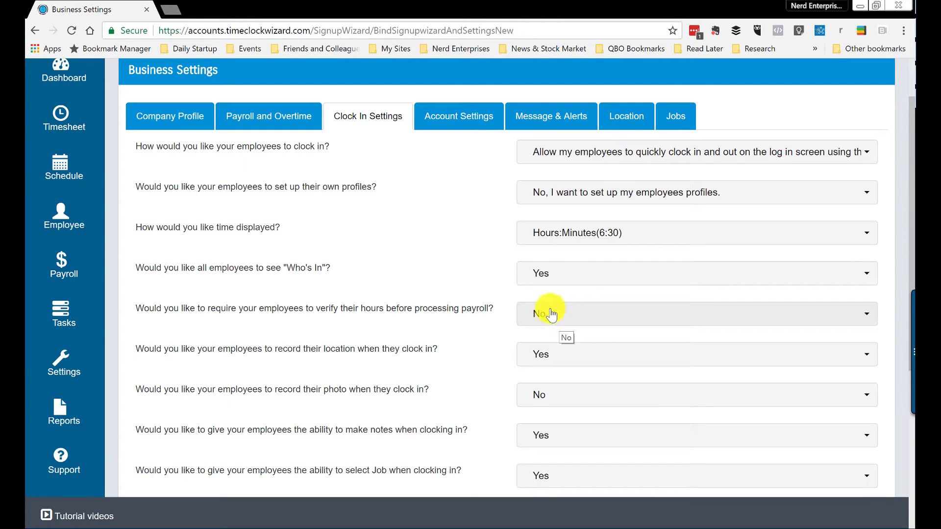
scroll(336, 362, down, 2)
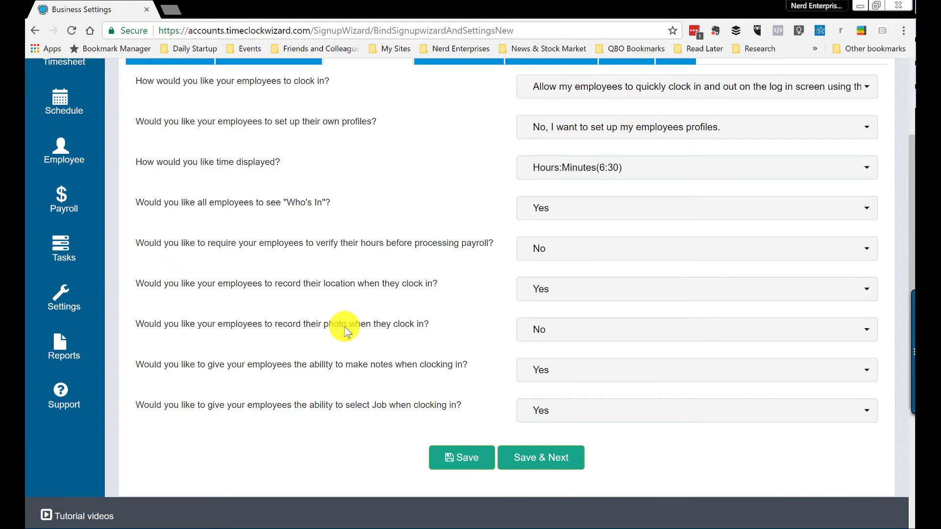
scroll(345, 332, down, 2)
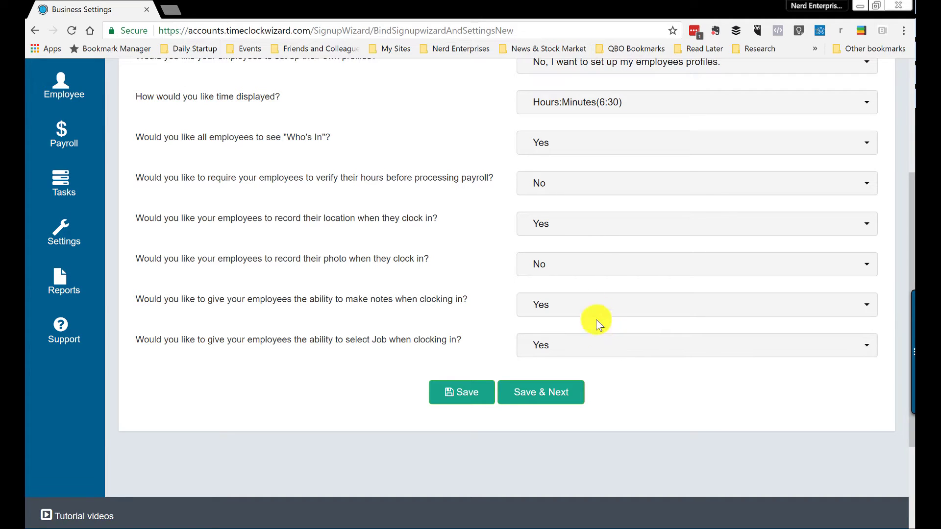
click(583, 228)
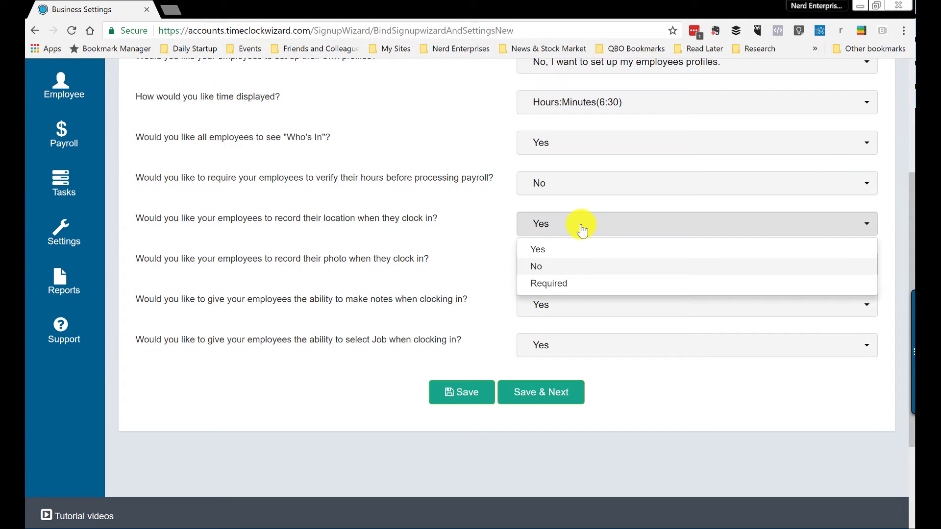
click(581, 224)
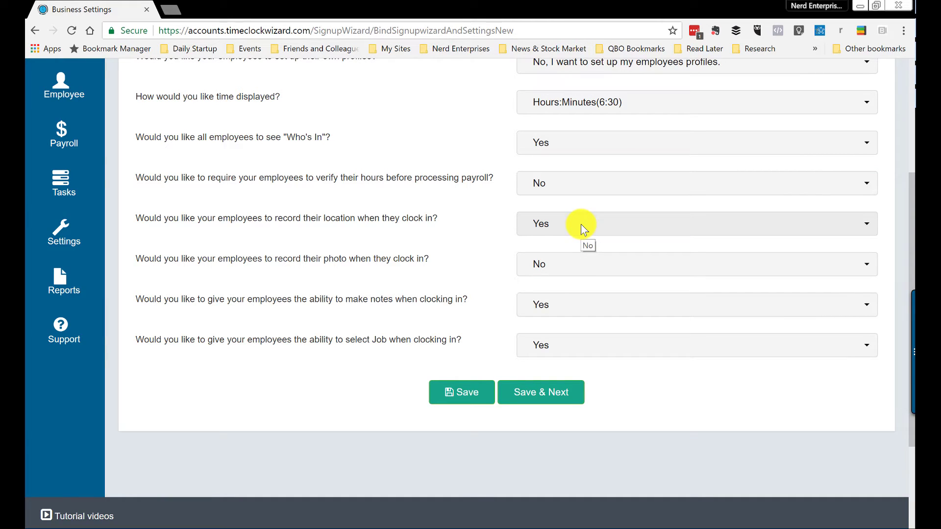
click(542, 345)
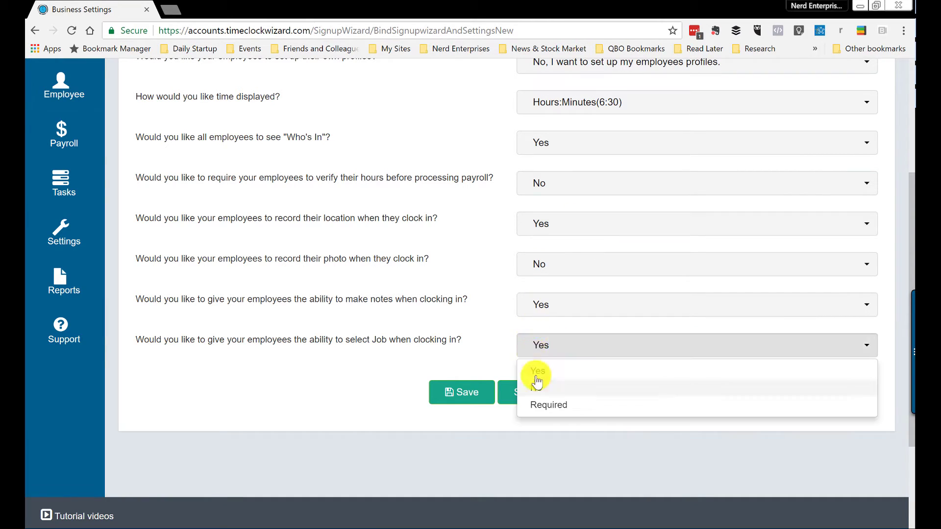
click(540, 407)
click(461, 392)
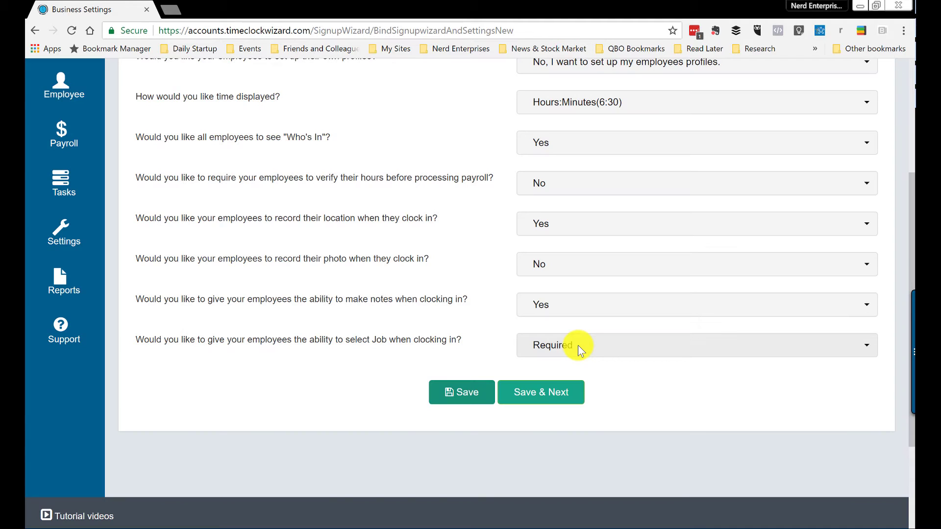
Recheck that job selection at clock-in is still set to Required
scroll(605, 351, up, 4)
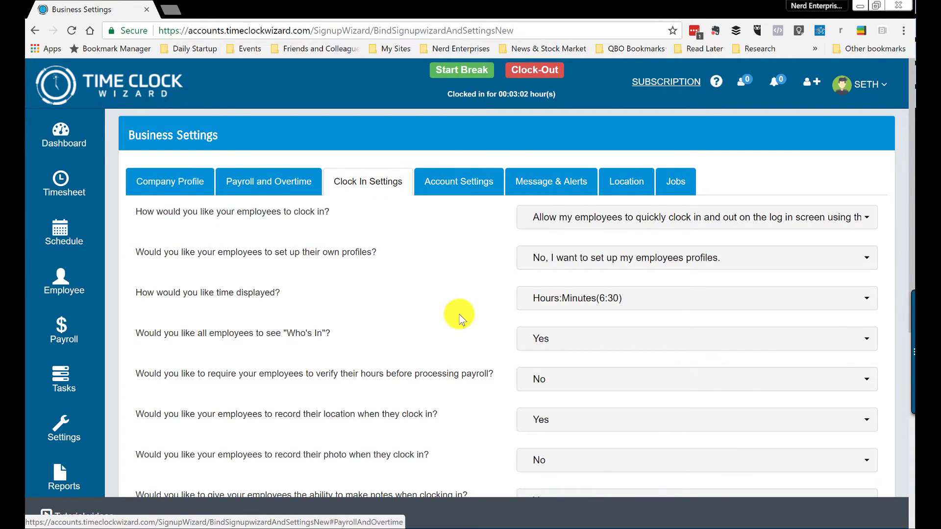
scroll(465, 346, down, 4)
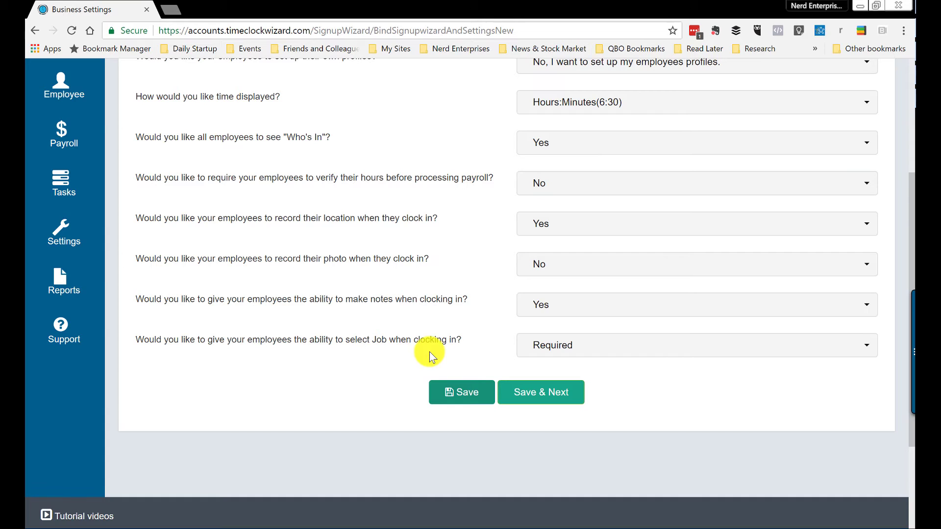
click(607, 349)
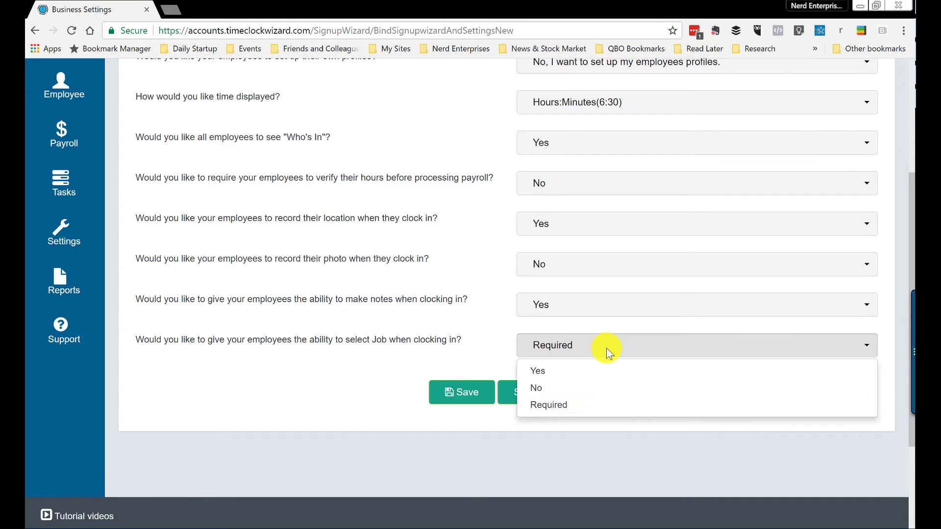
click(607, 348)
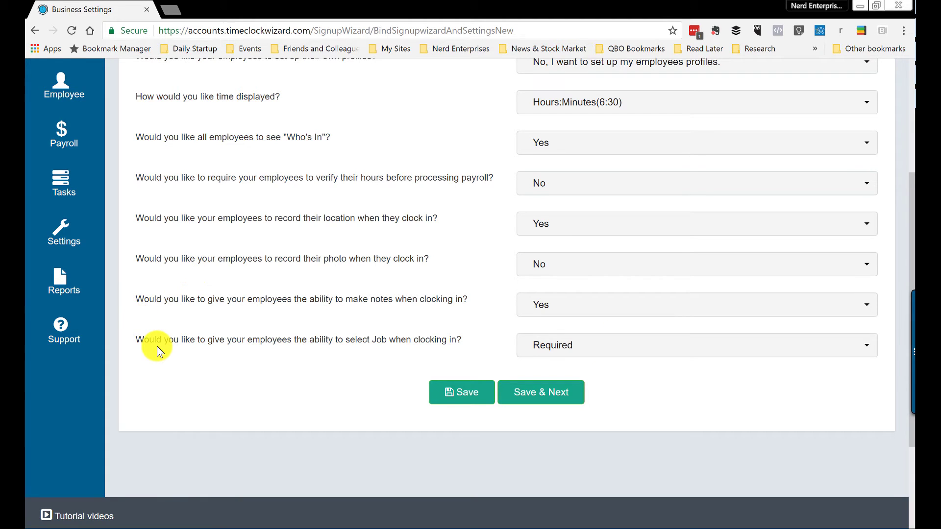
scroll(157, 346, up, 3)
scroll(157, 346, up, 1)
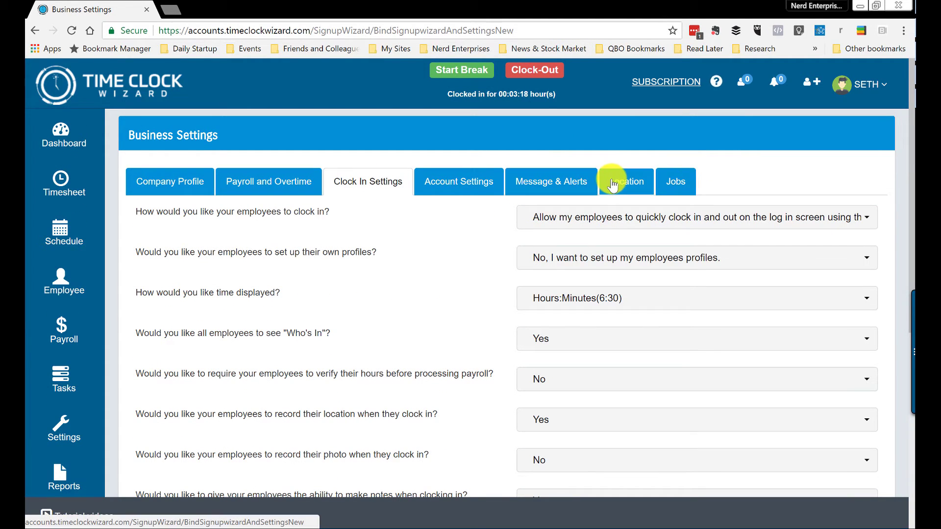
Look over the Tasks page and the employee list
click(64, 373)
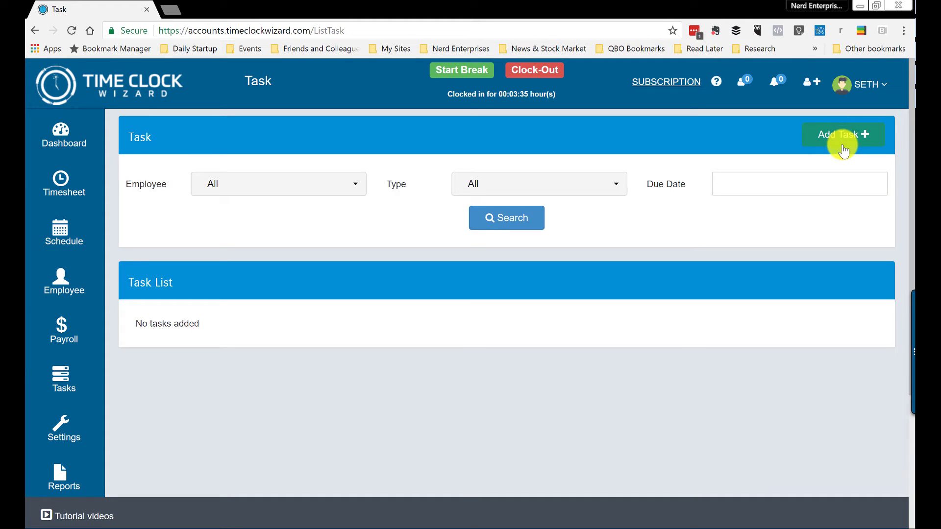
click(69, 281)
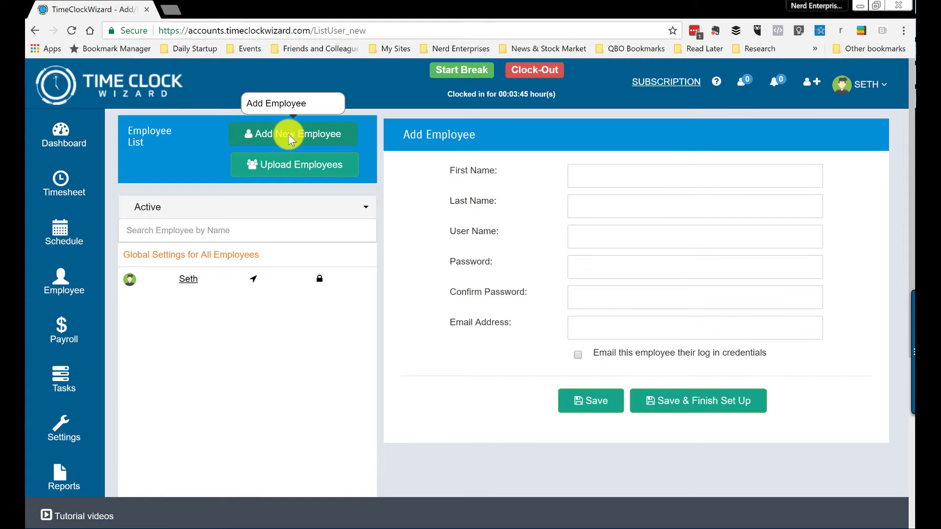
scroll(62, 363, down, 3)
Review the business location settings, then go to the empty March 2017 Schedule calendar
mouse_move(66, 362)
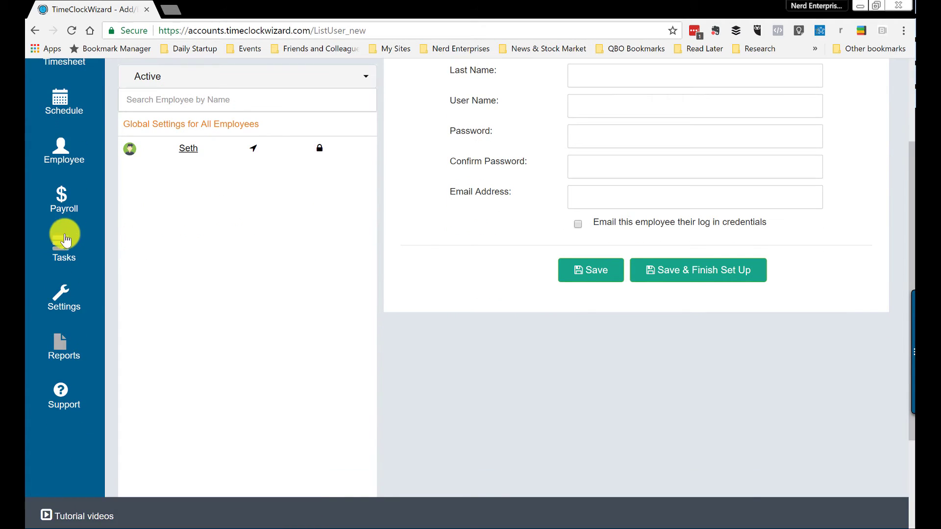
mouse_move(66, 306)
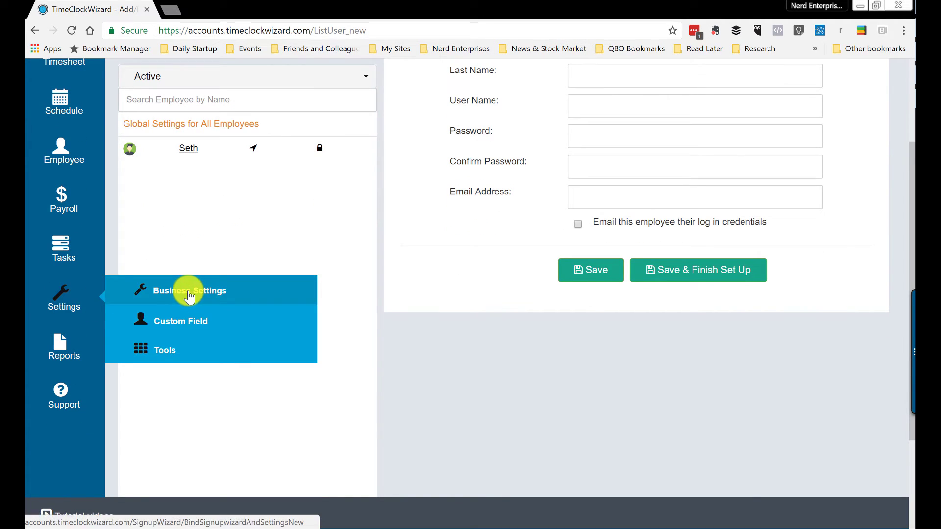
click(190, 298)
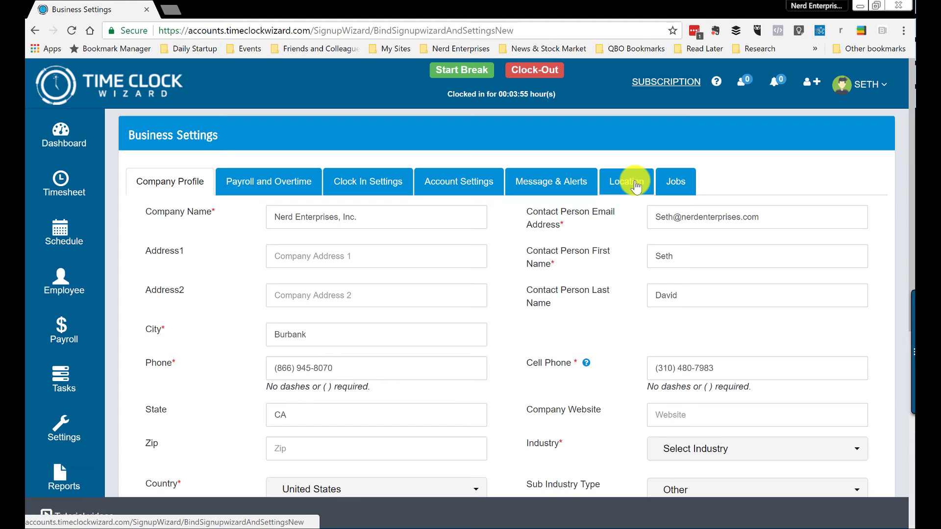
click(635, 187)
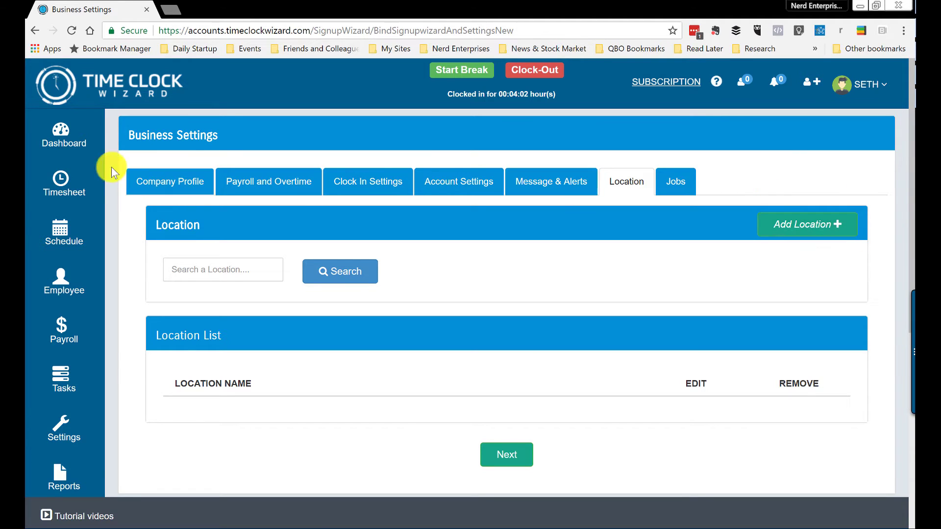
click(59, 238)
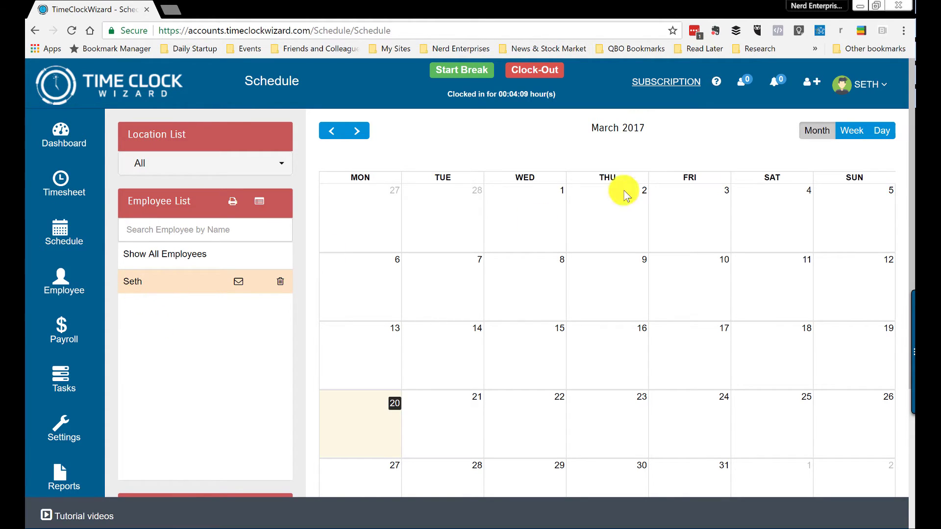
Scroll the March 2017 schedule to review the Payment Graph: 00:00 hours, $0 payroll
scroll(167, 387, down, 2)
scroll(167, 384, down, 2)
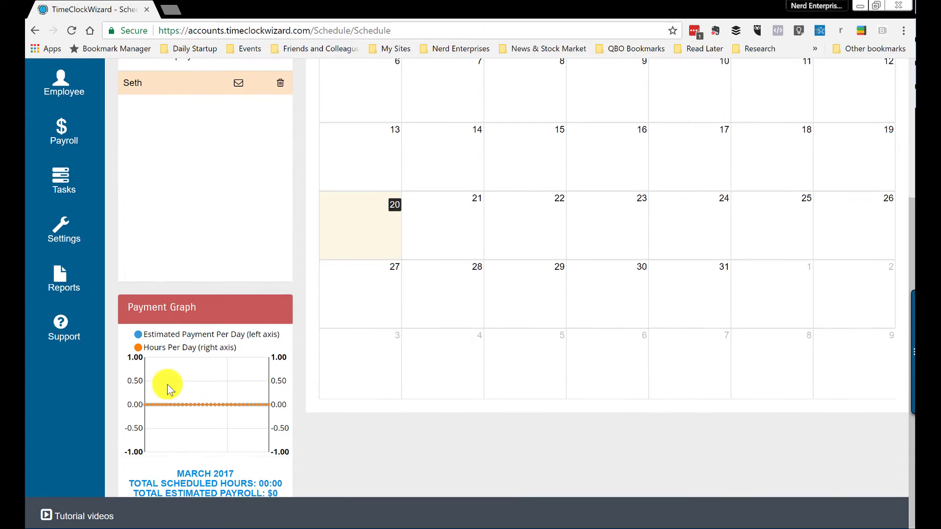
scroll(574, 309, up, 4)
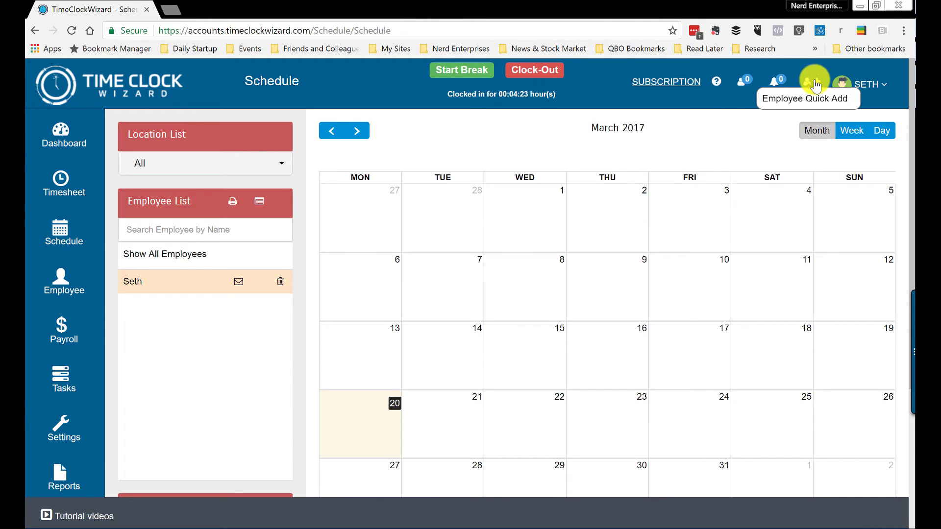
scroll(421, 343, down, 2)
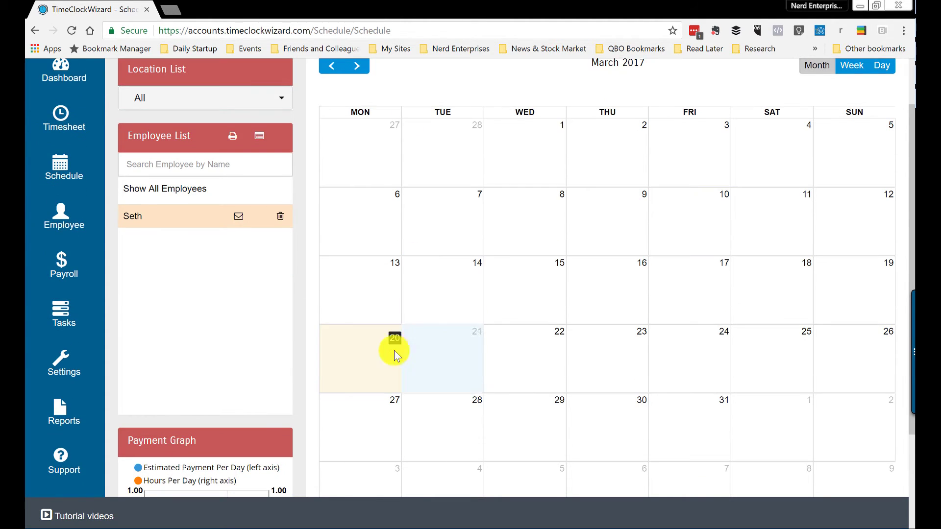
click(356, 367)
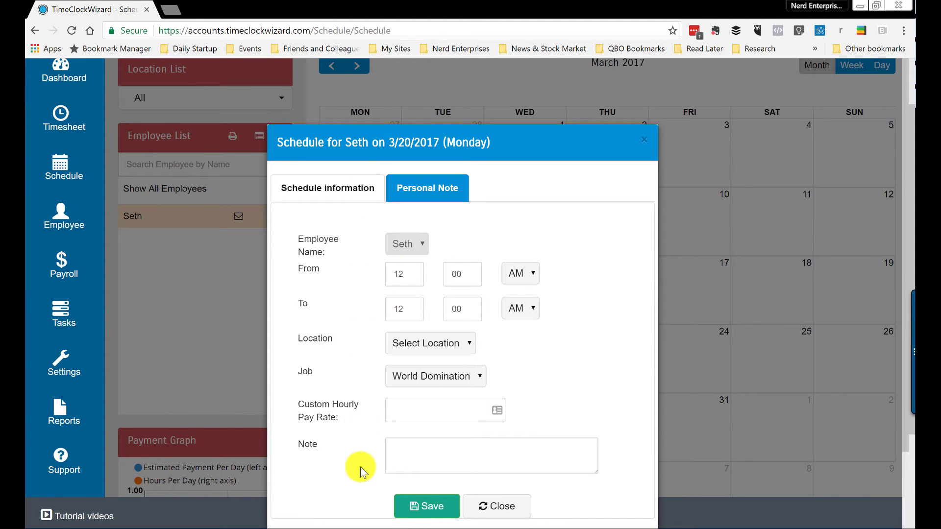
scroll(360, 466, down, 2)
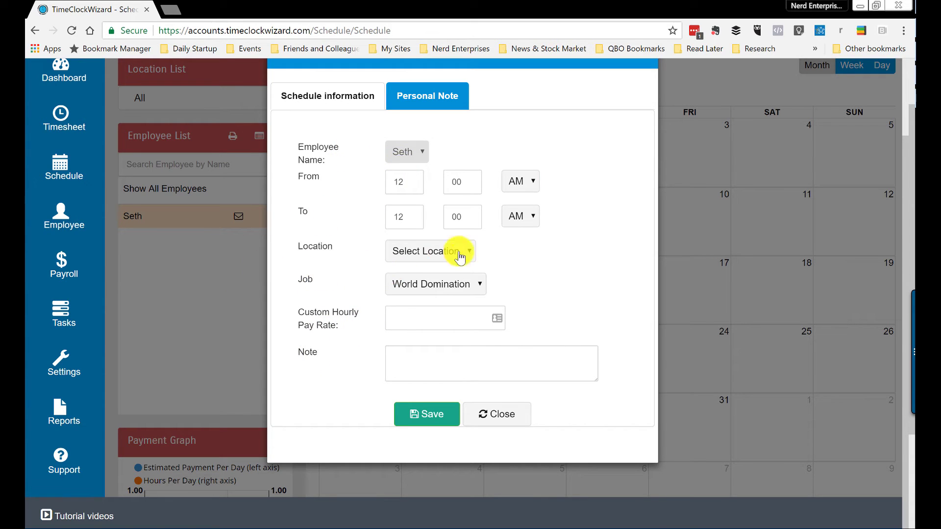
click(458, 321)
click(406, 366)
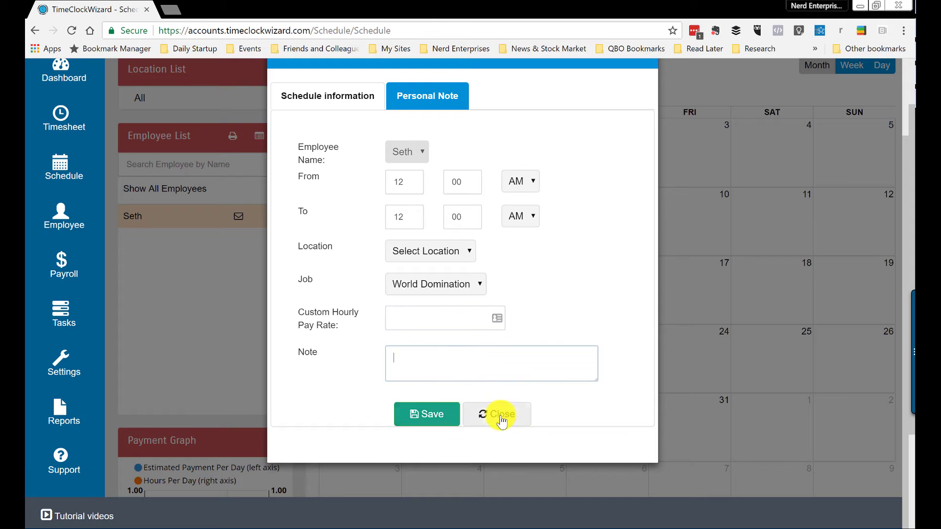
click(498, 416)
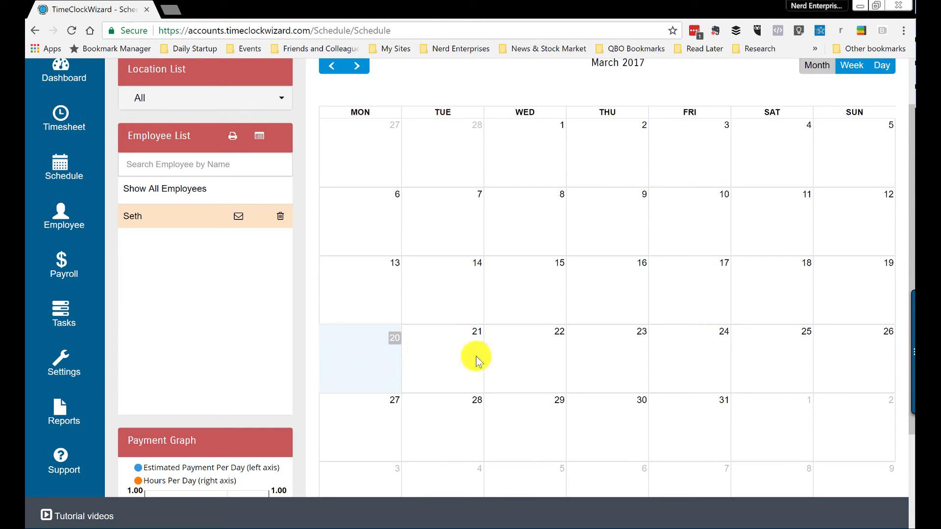
click(448, 358)
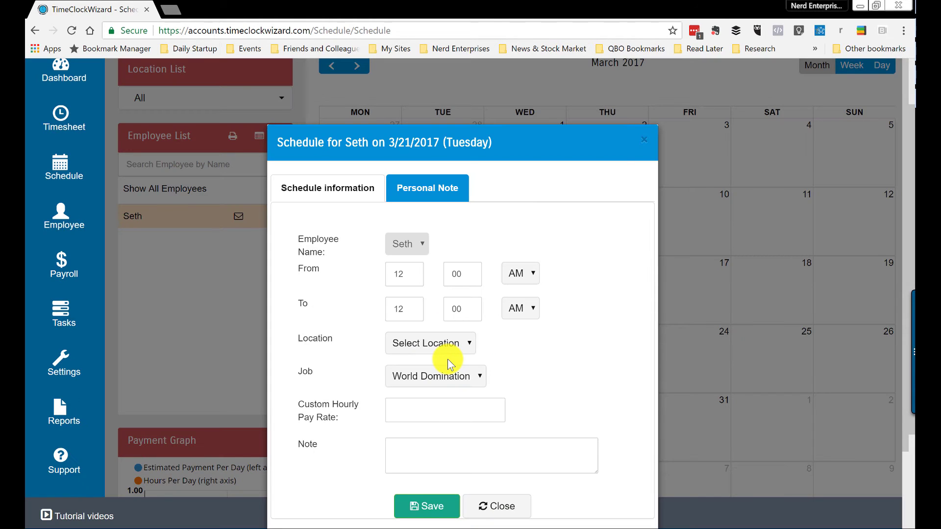
scroll(373, 367, down, 2)
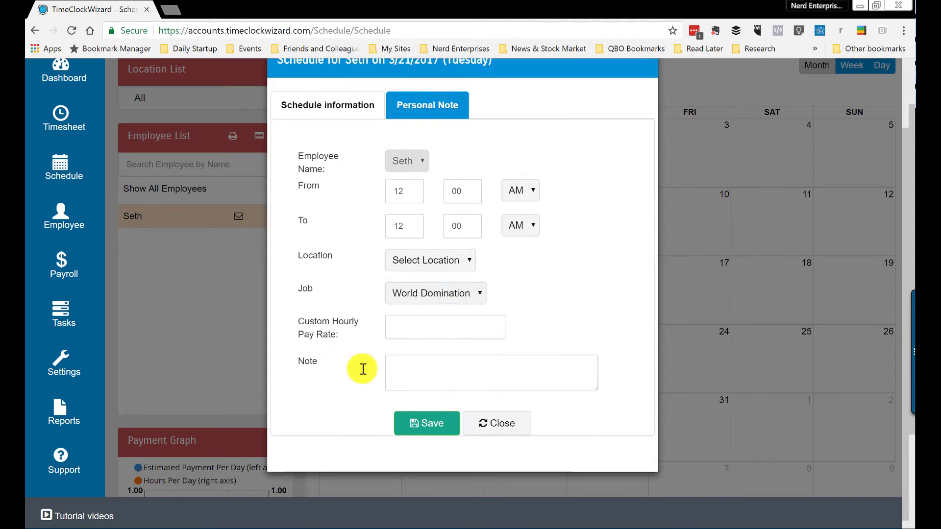
click(436, 102)
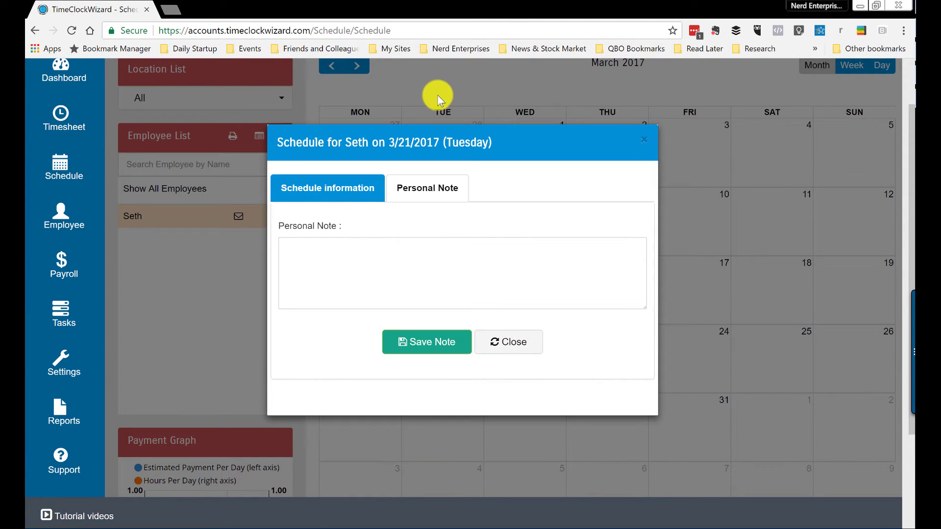
click(642, 147)
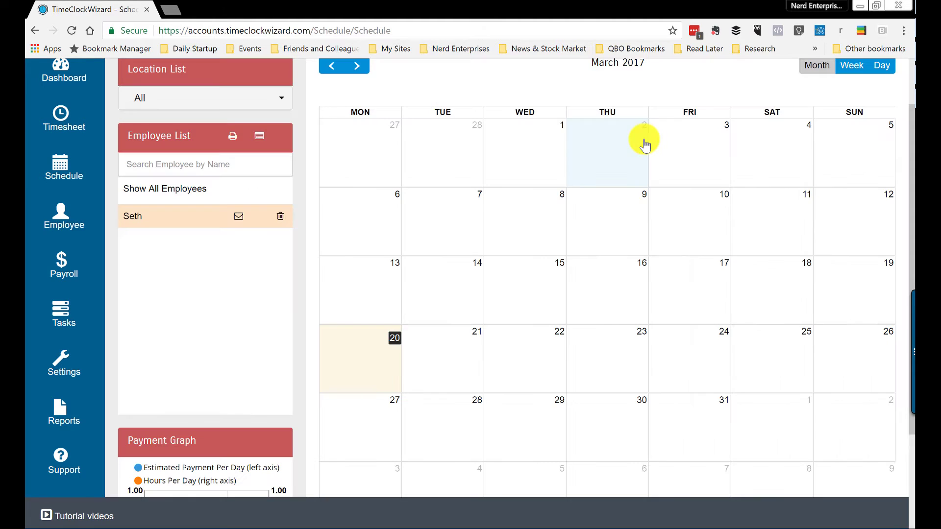
scroll(616, 345, up, 2)
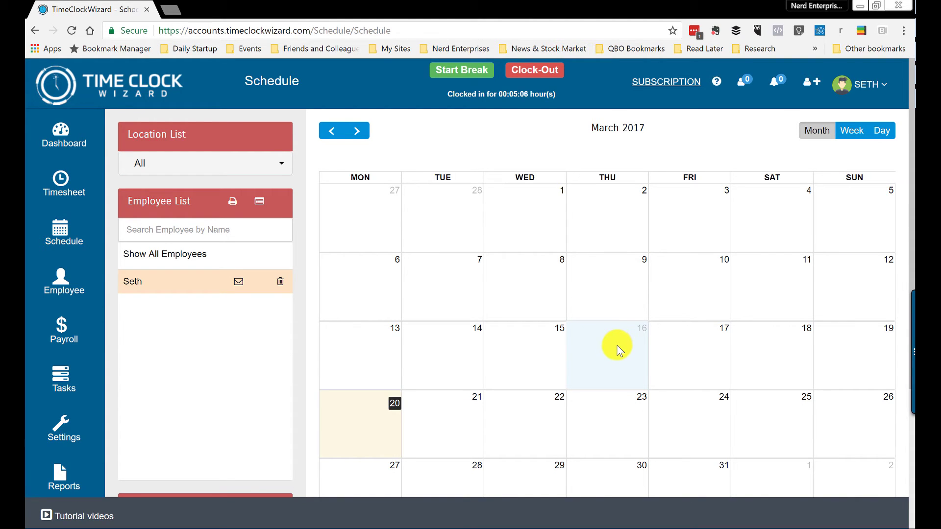
scroll(242, 311, down, 4)
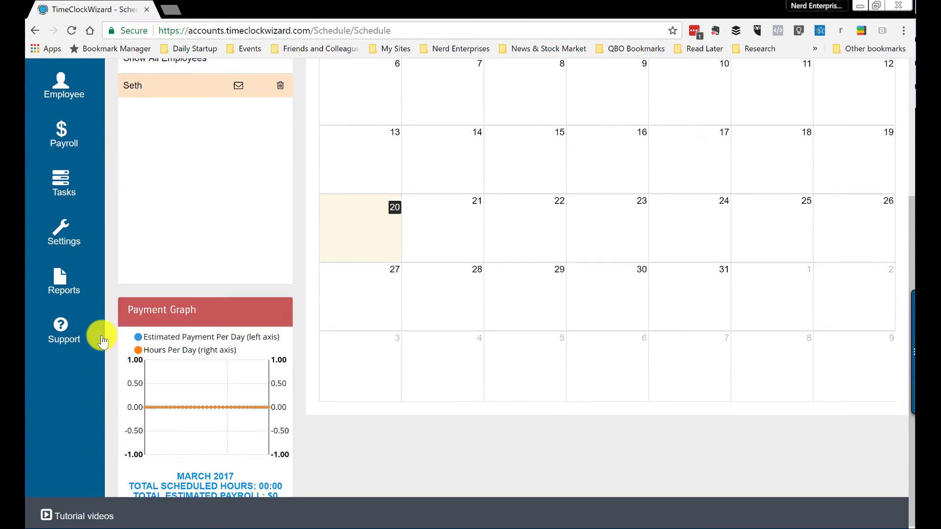
click(96, 333)
scroll(672, 284, up, 4)
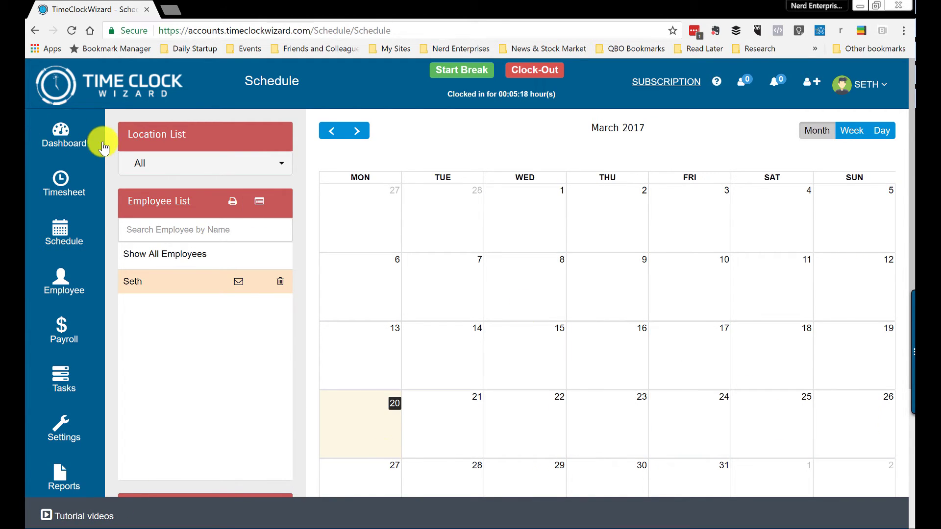
On the Dashboard, try the live-chat message form, minimize it, and start the guided tour
click(65, 141)
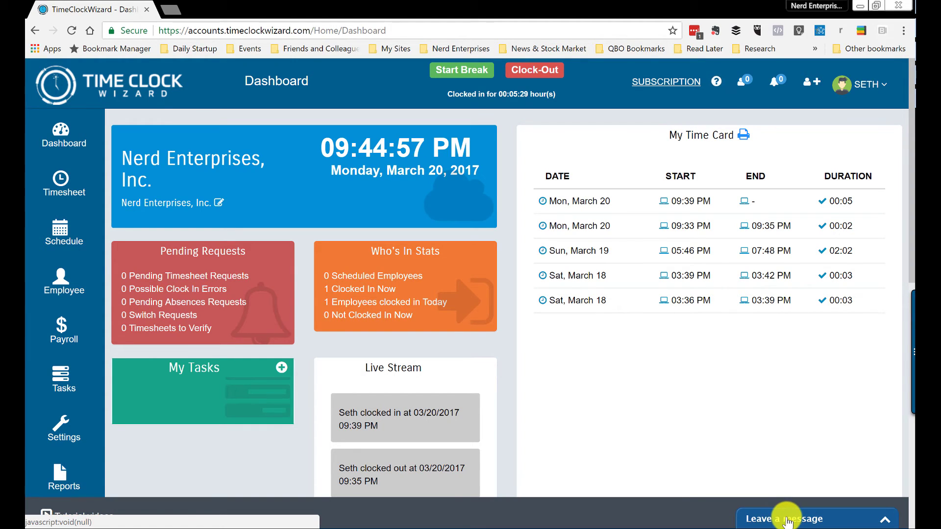
click(787, 520)
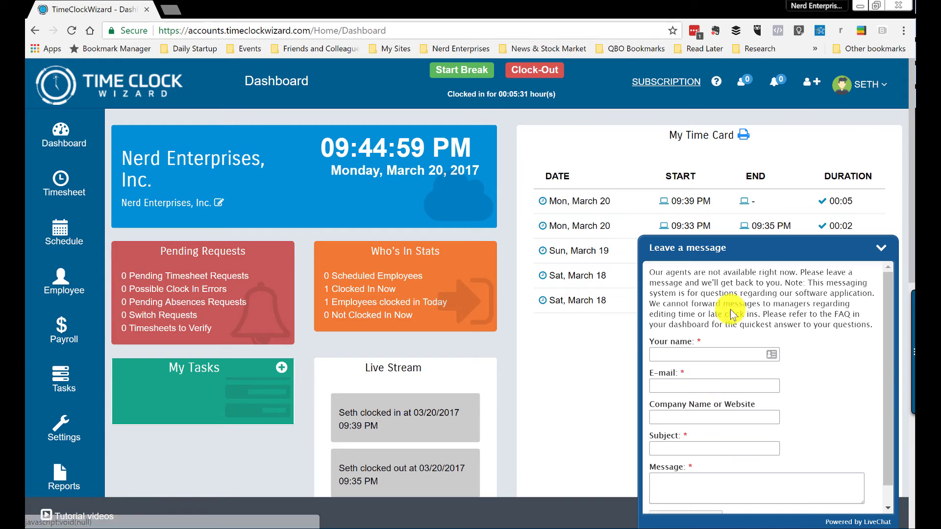
click(885, 251)
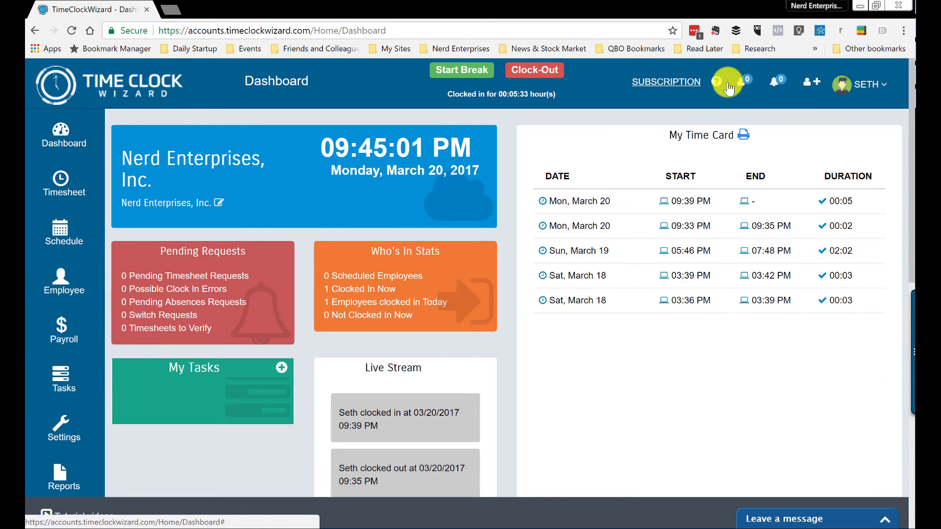
click(716, 85)
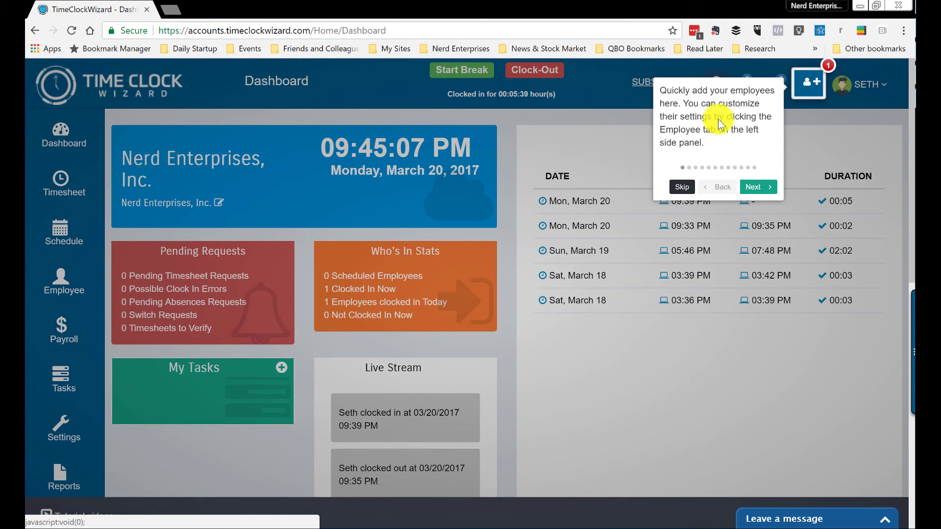
click(813, 135)
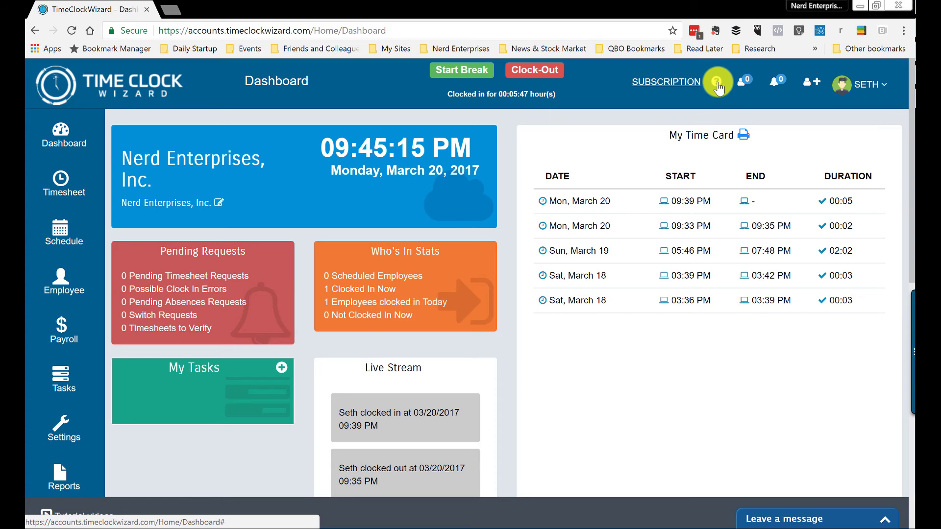
click(885, 86)
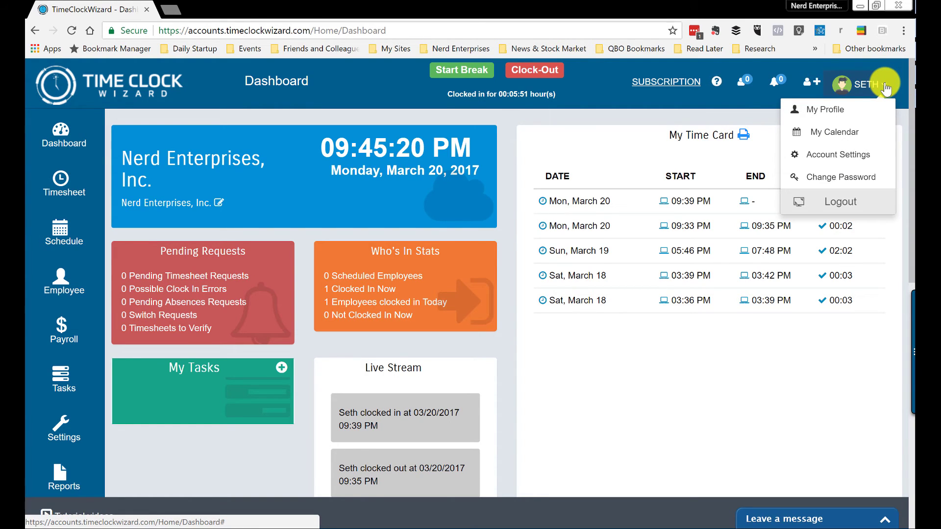
click(716, 87)
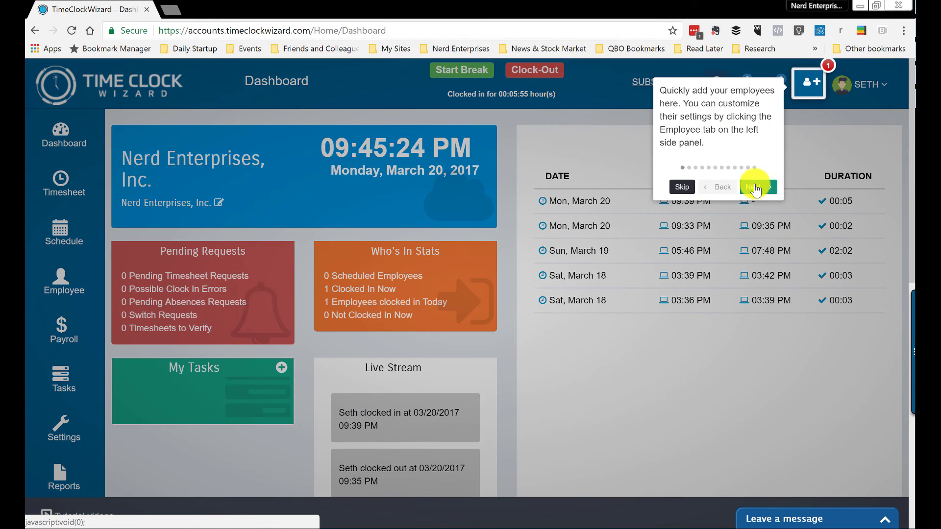
click(755, 190)
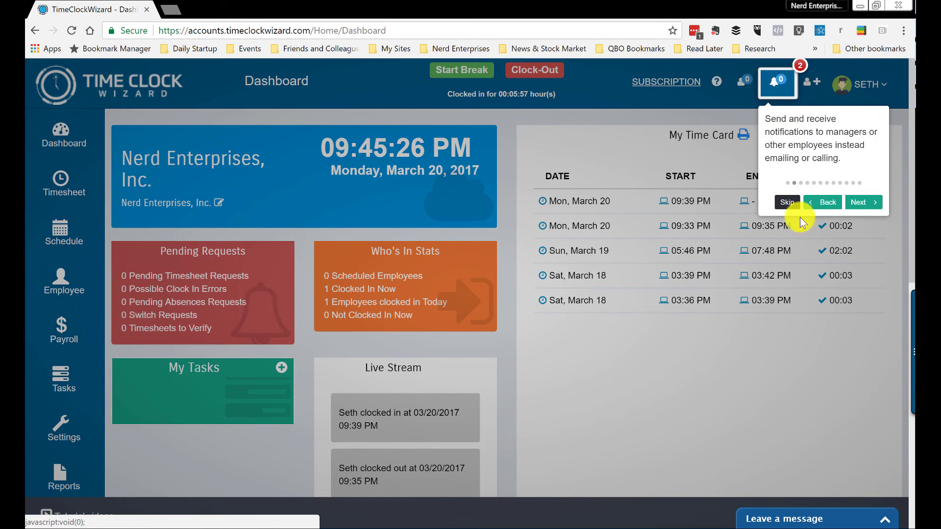
click(785, 203)
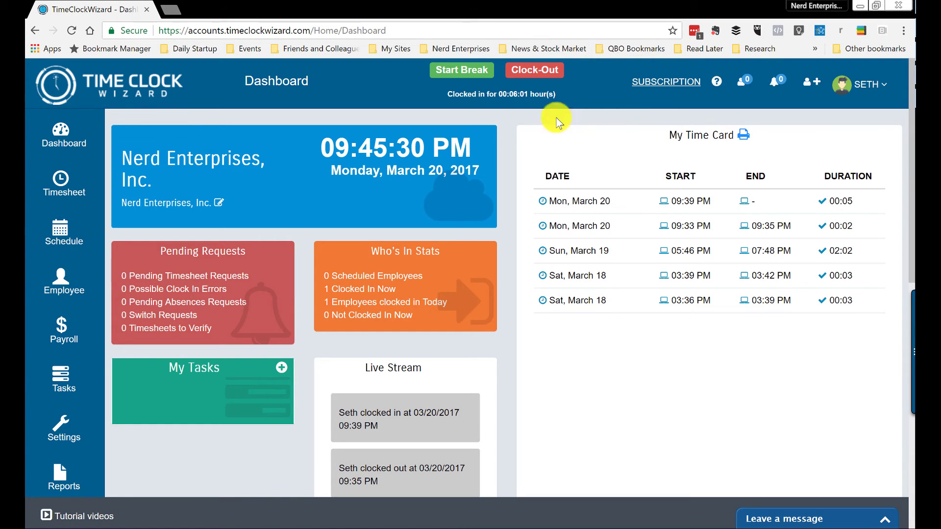
Show the tutorial videos and open the full list of tutorials
click(59, 520)
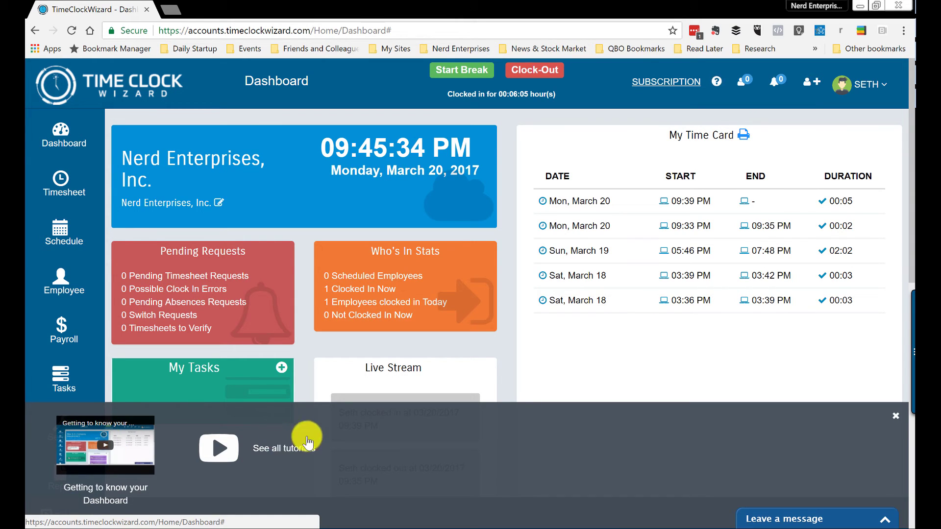
click(286, 453)
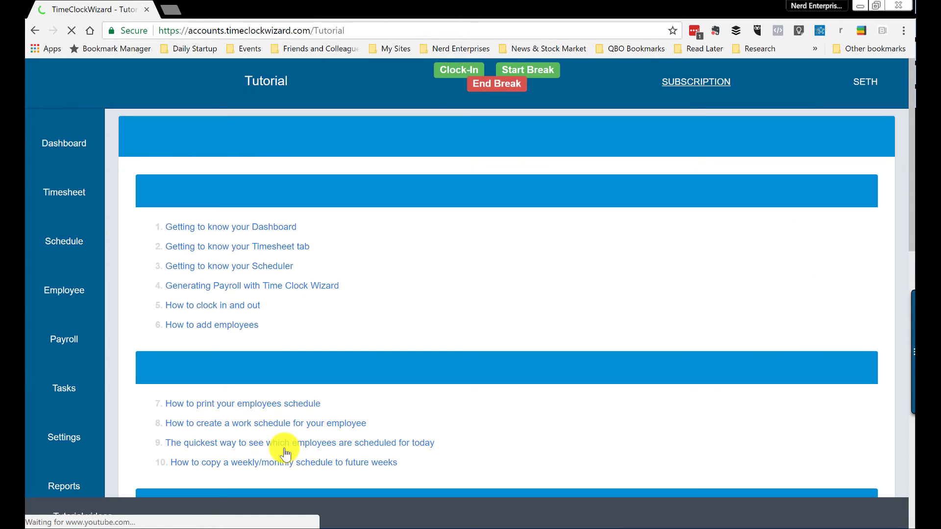